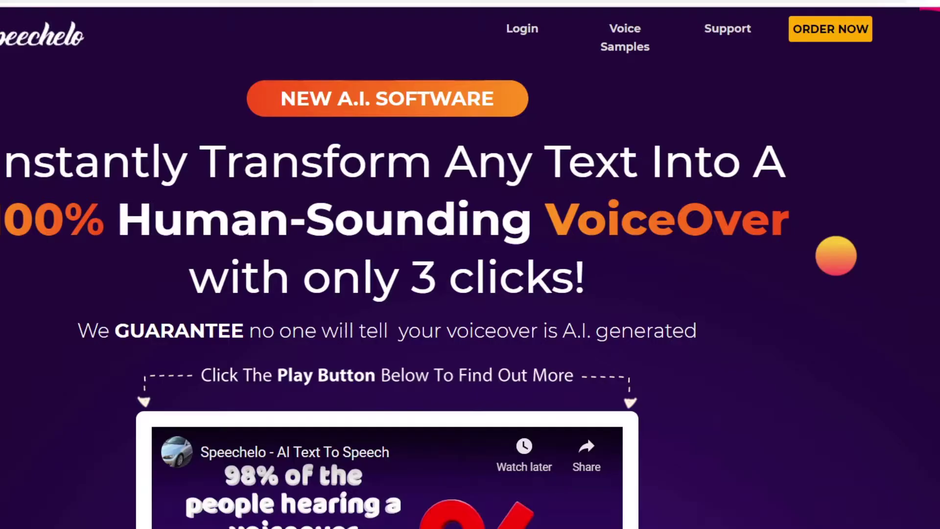
Step: Replace the space after 'Hi' with a comma so the sentence begins 'Hi, thanks…'
scroll(581, 260, "down", 20)
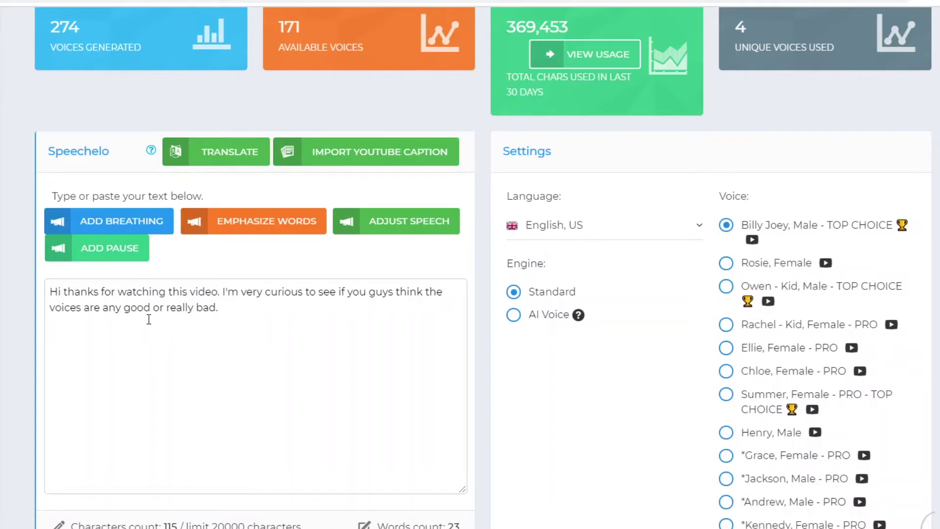
left_click(76, 295)
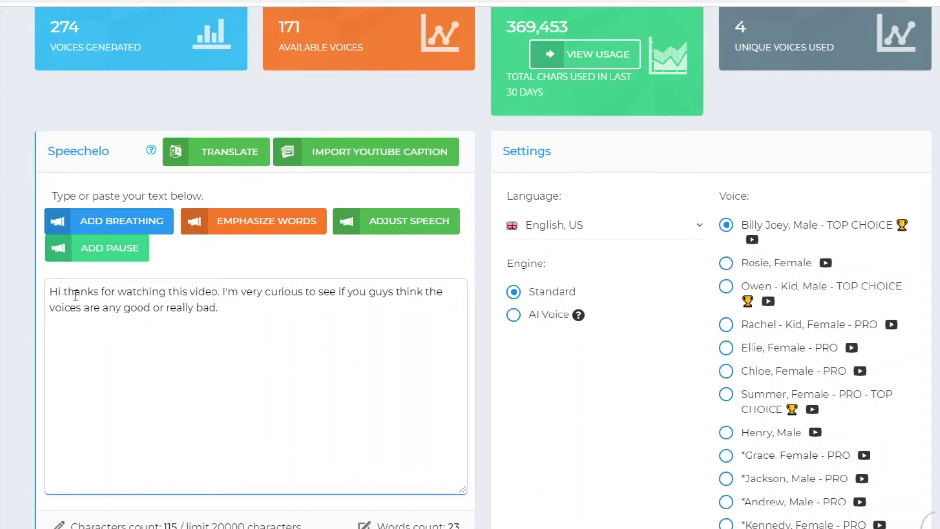
key("BackSpace")
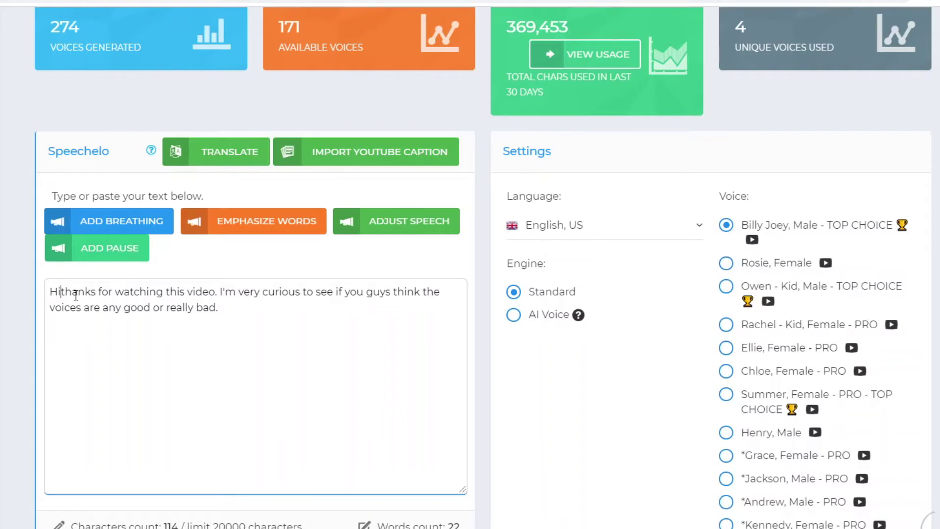
type(",")
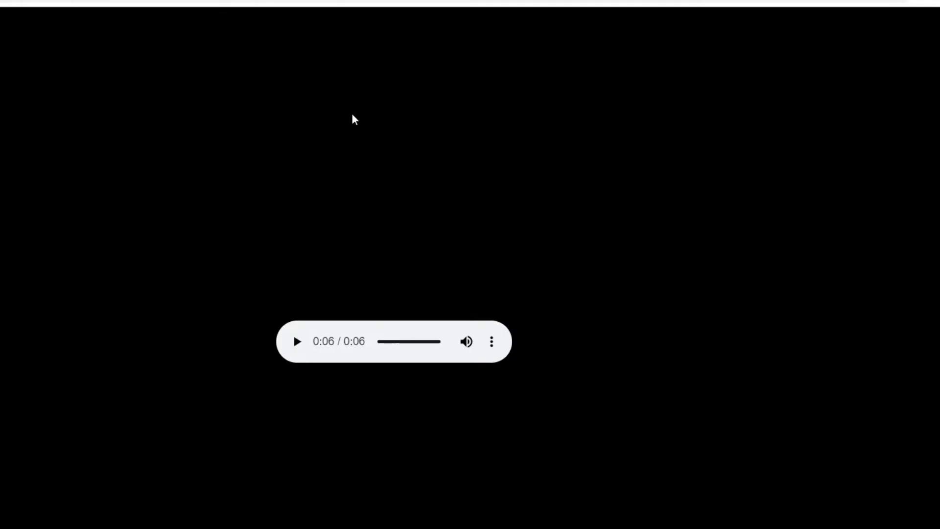
left_click(296, 343)
Step: Close the player tab and generate a Billy Joey voice-over of the comma-edited sentence
key("ctrl+w")
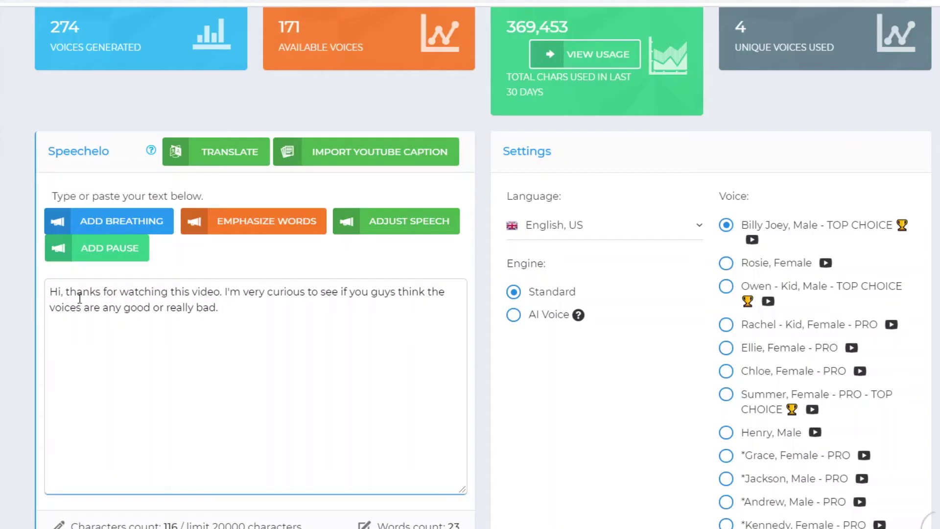
left_click(470, 527)
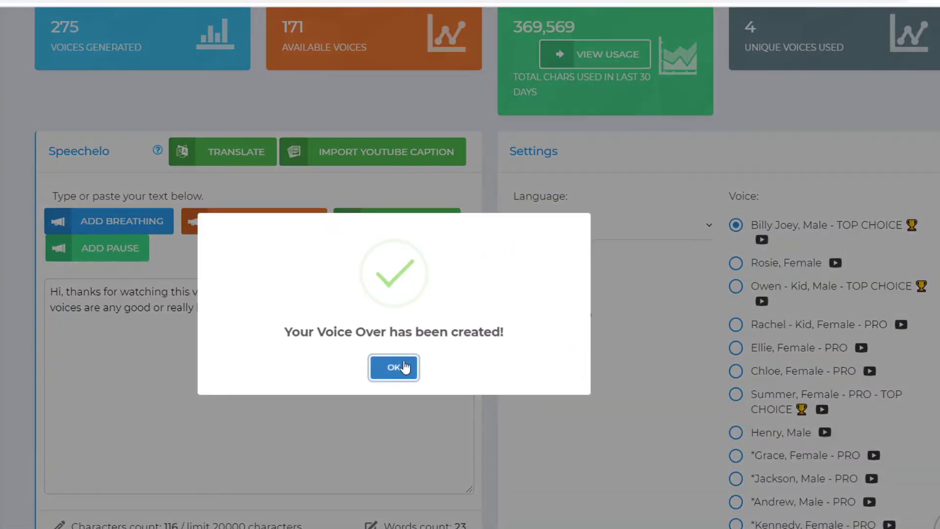
left_click(401, 371)
Step: Play and pause the new Billy Joey clip twice on its player tab
scroll(591, 363, "down", 3)
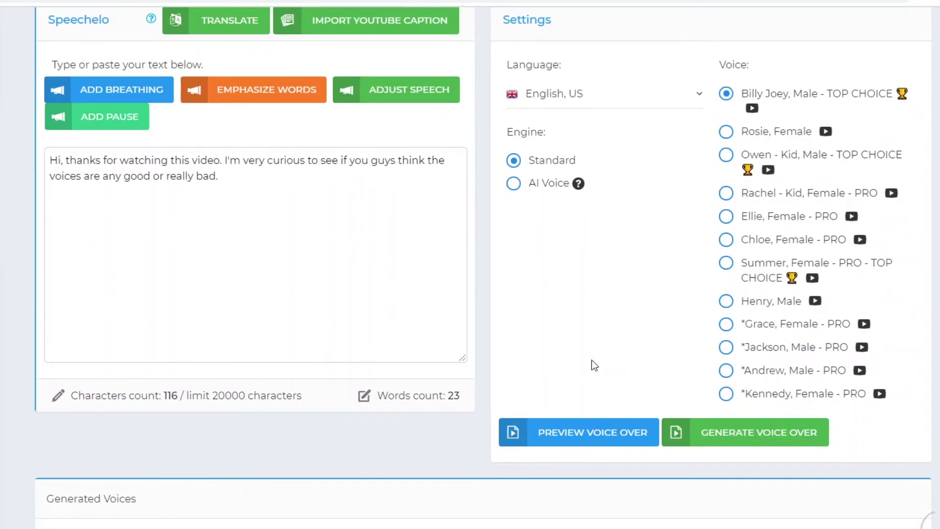
left_click(405, 2)
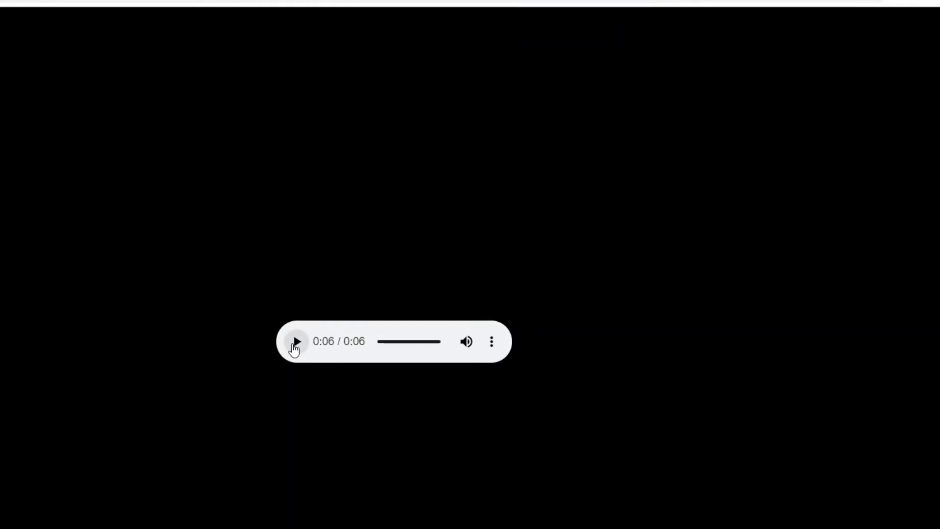
left_click(295, 347)
left_click(295, 346)
left_click(303, 348)
left_click(307, 345)
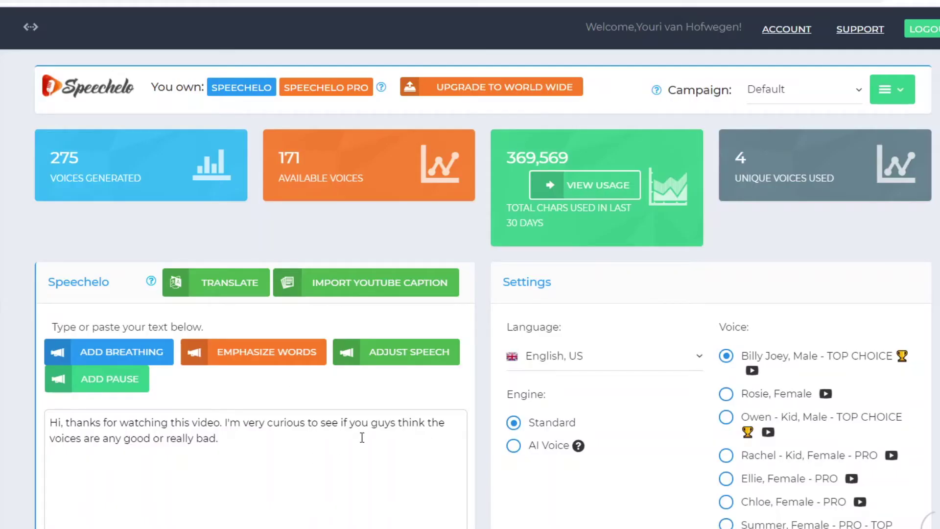
Step: Generate a Rosie voice-over, then an Owen kid voice-over, bringing the count to 277
scroll(288, 454, "down", 3)
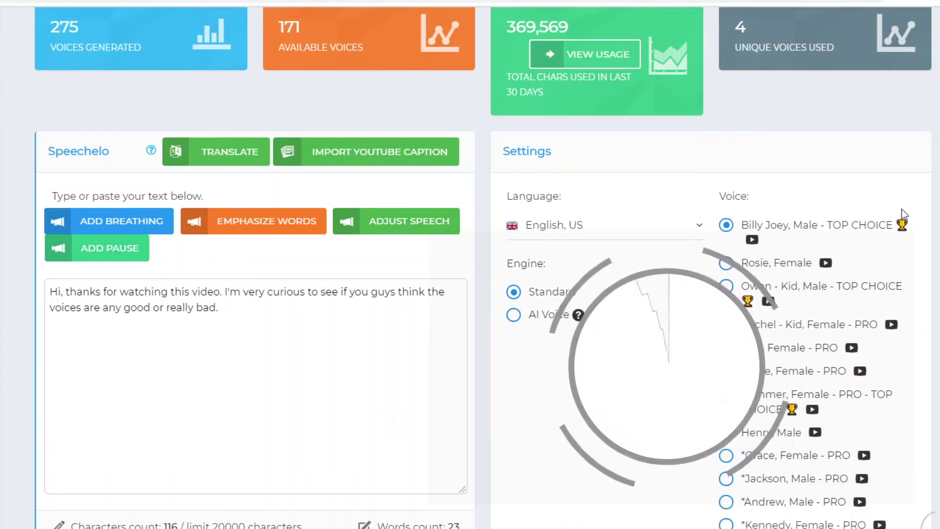
left_click(781, 266)
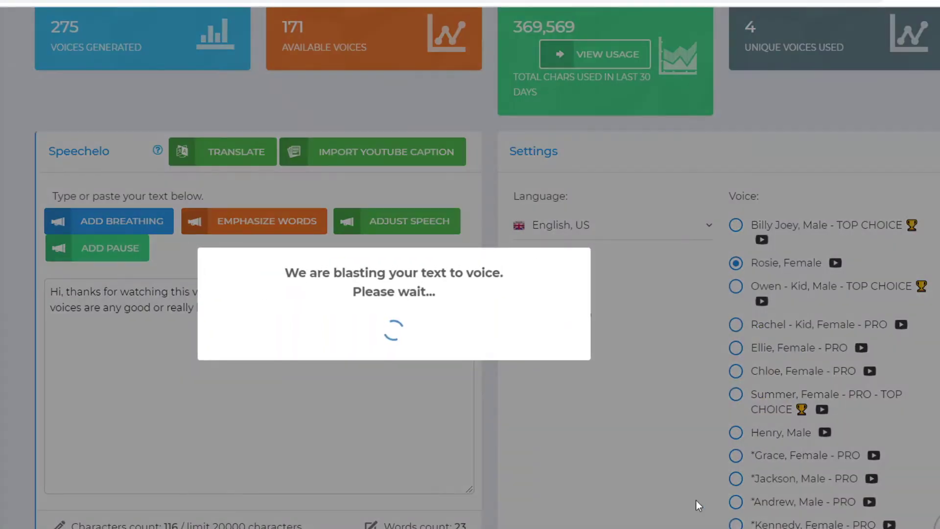
left_click(386, 369)
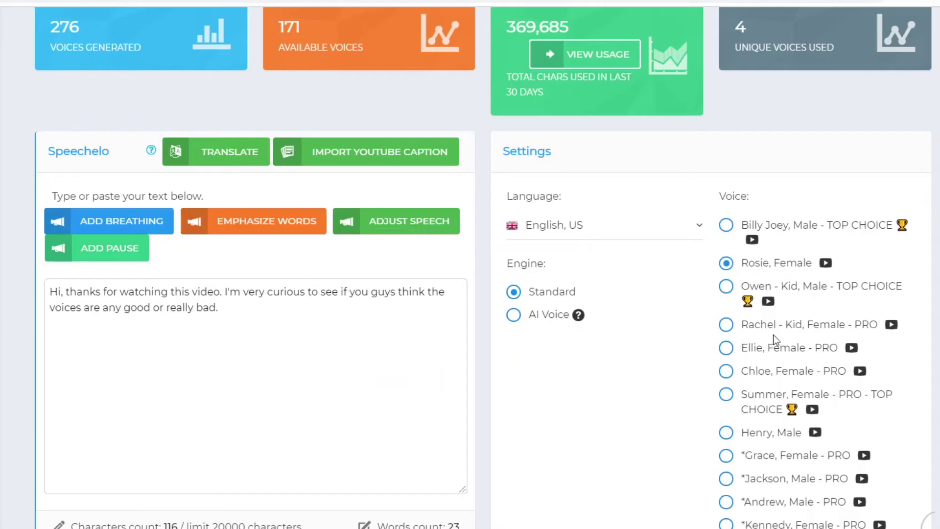
left_click(749, 292)
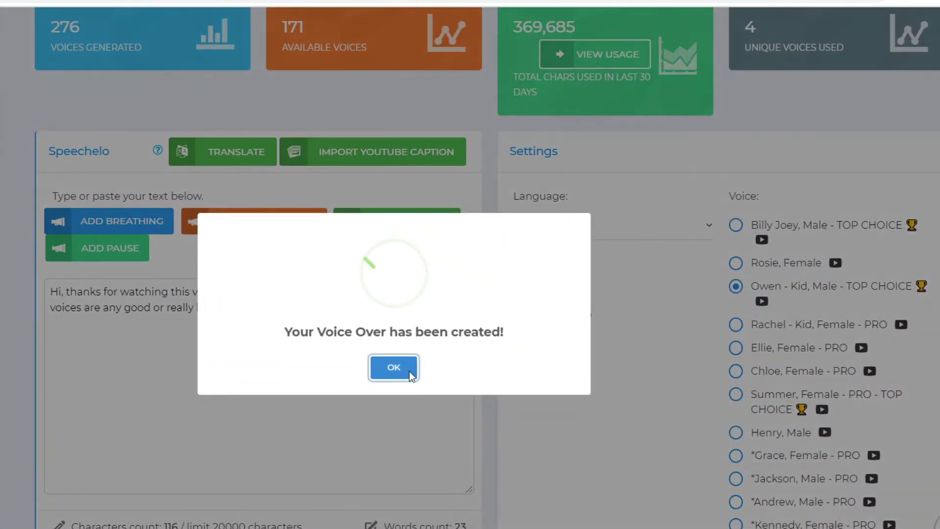
left_click(399, 369)
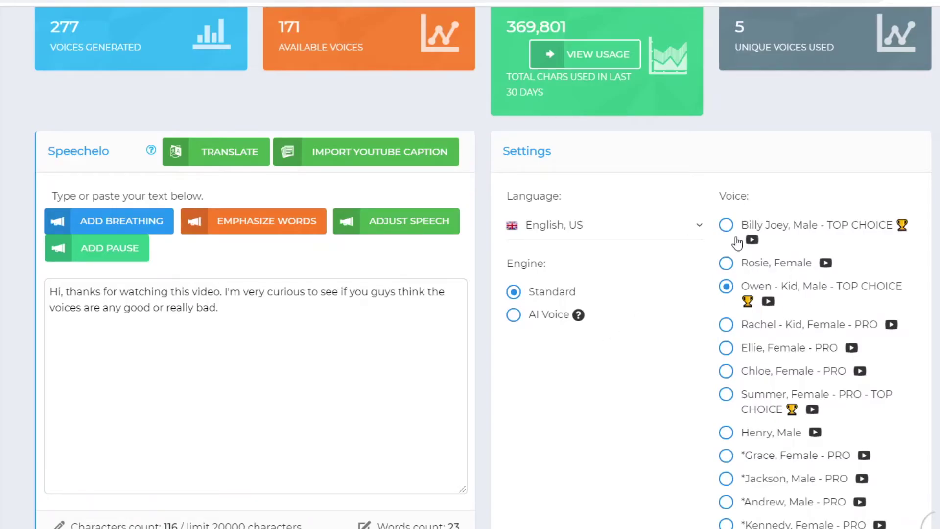
Step: Open the Owen row's Download link from Generated Voices in a new tab
scroll(599, 267, "down", 5)
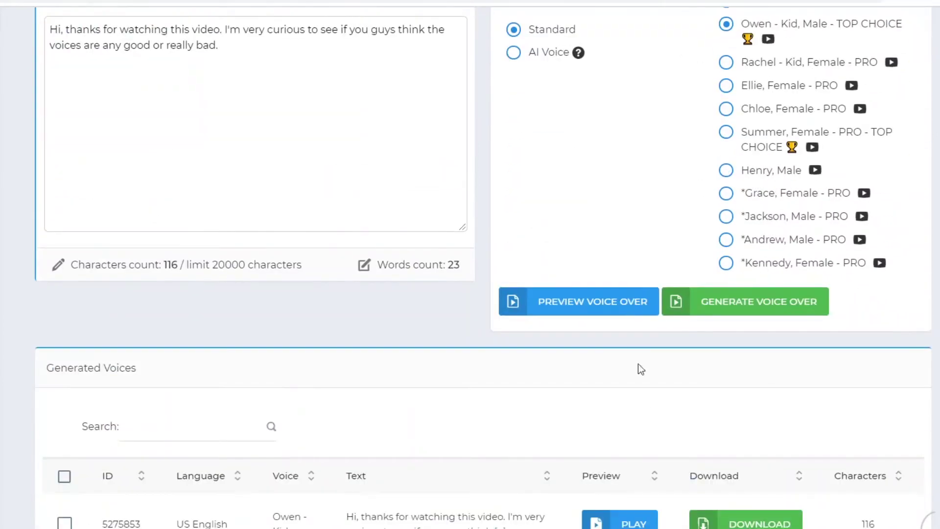
right_click(760, 525)
left_click(803, 378)
right_click(759, 522)
left_click(814, 433)
scroll(783, 343, "up", 8)
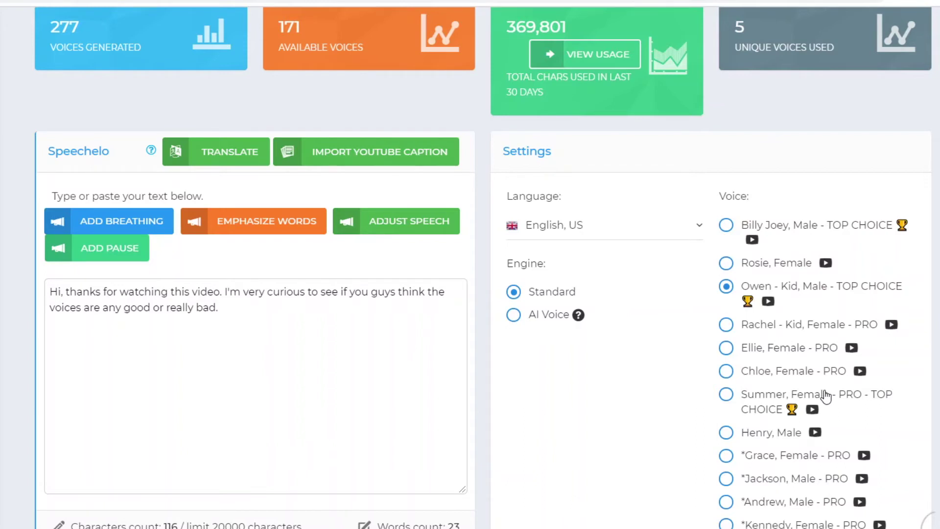
Step: Select the Andrew voice and generate its voice-over, raising the count to 278
left_click(780, 503)
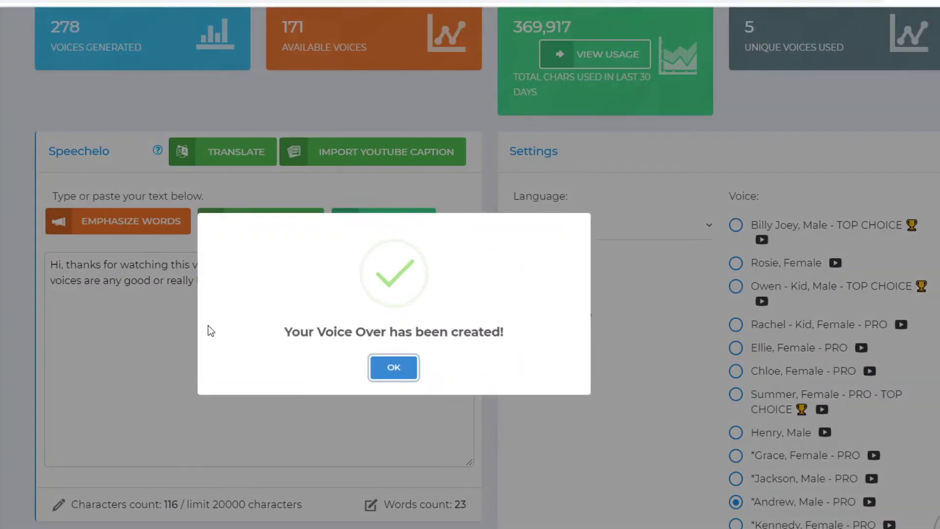
left_click(403, 369)
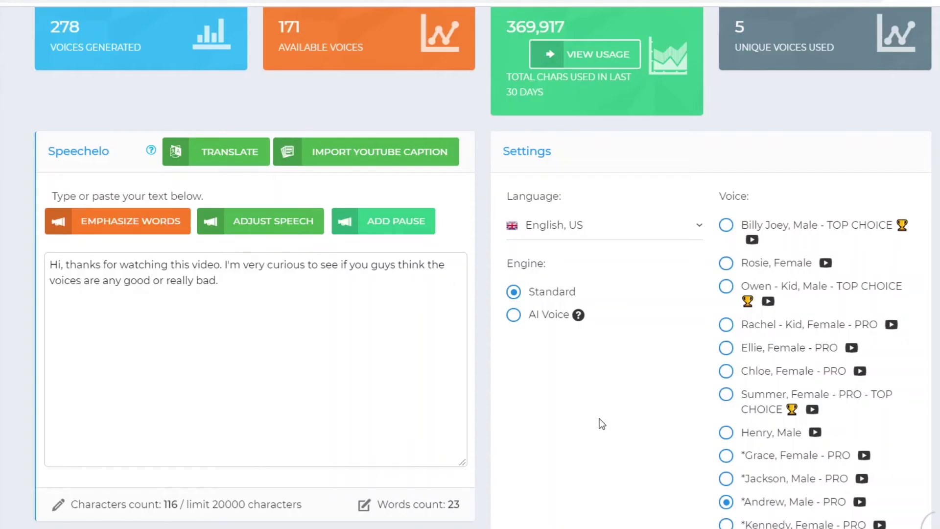
scroll(600, 420, "down", 6)
Step: Open the Andrew row's Download link in a new tab and listen to it
right_click(748, 523)
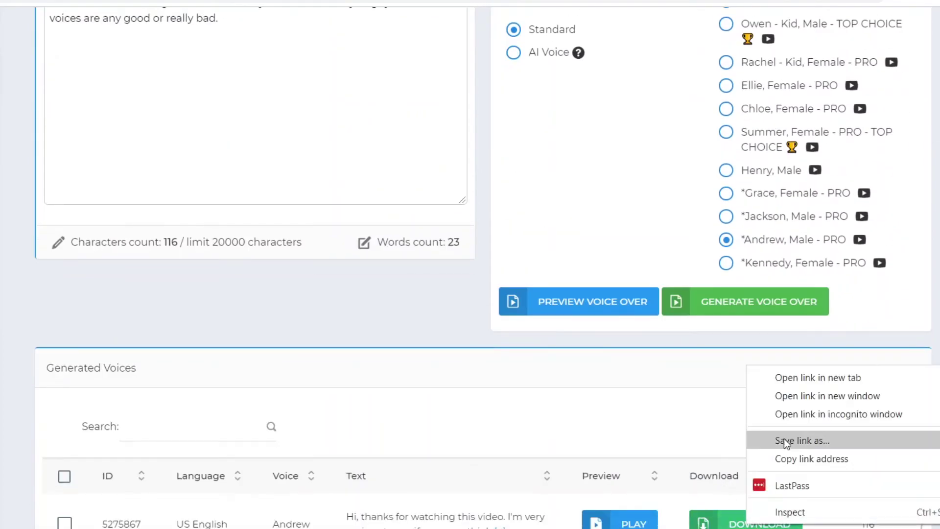
left_click(825, 376)
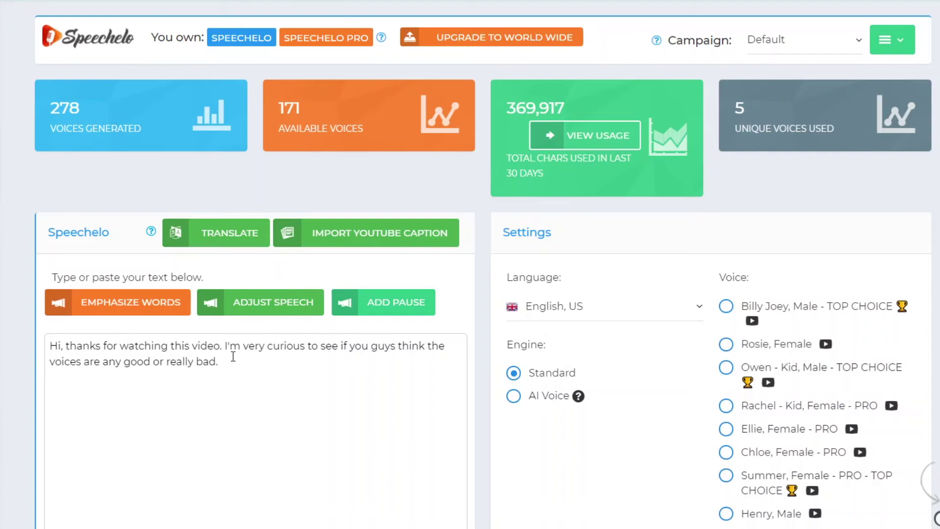
scroll(805, 297, "down", 3)
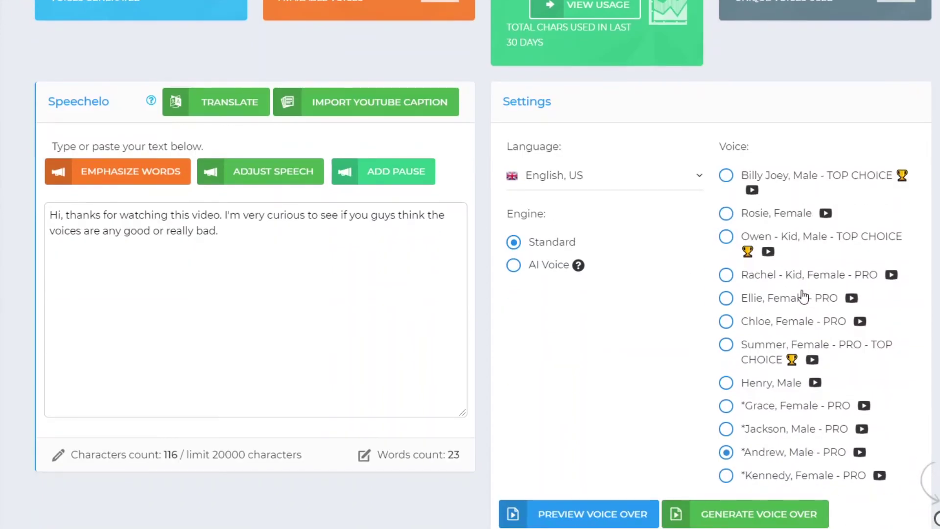